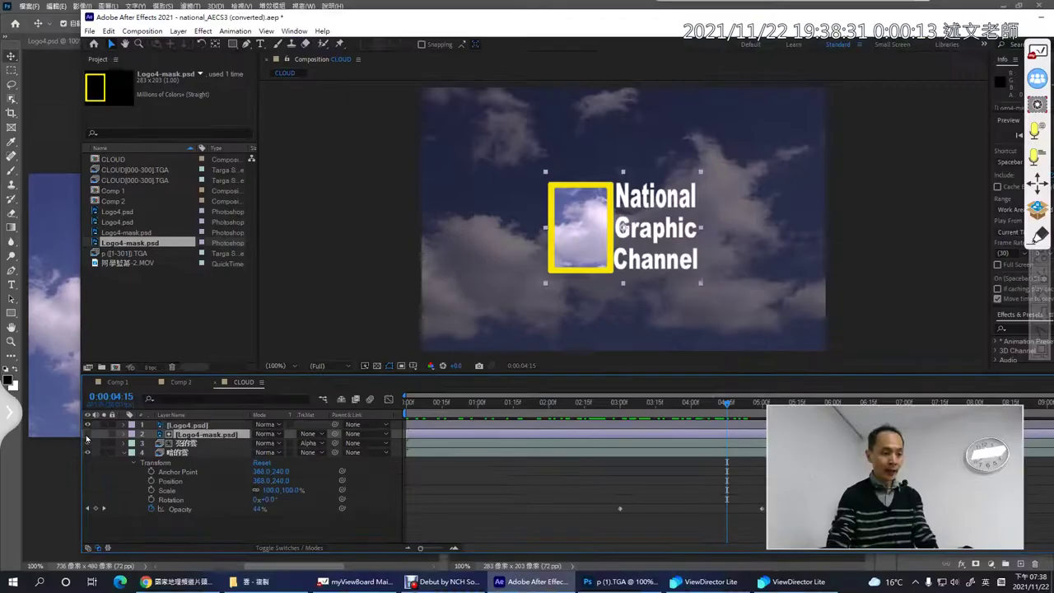
# Toggle the visibility of the Logo4-mask.psd layer to compare the logo frame with the mask shown and hidden.
pyautogui.click(175, 364)
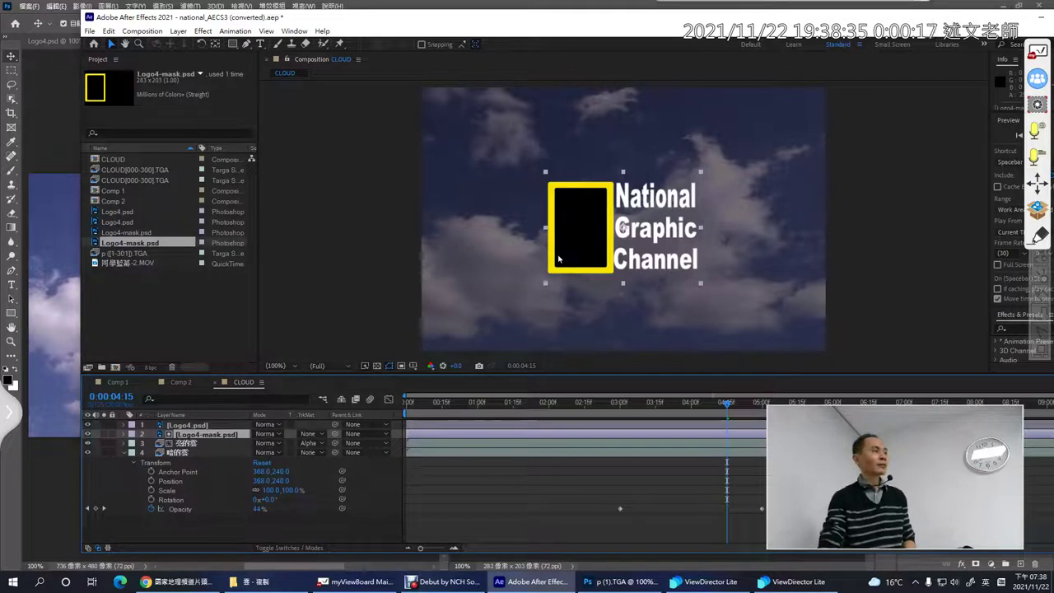
pyautogui.click(87, 434)
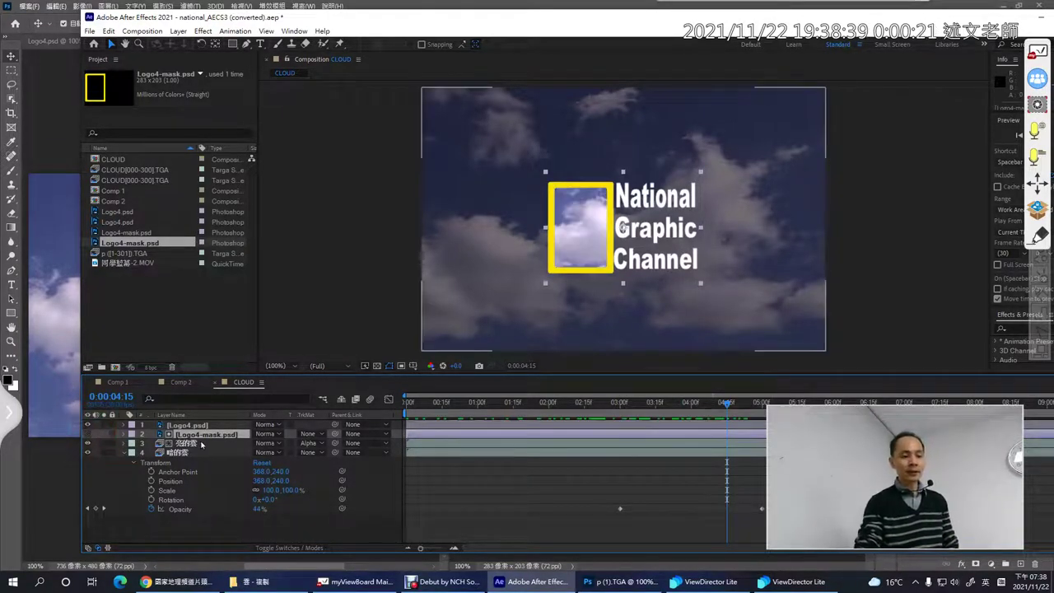
pyautogui.click(203, 445)
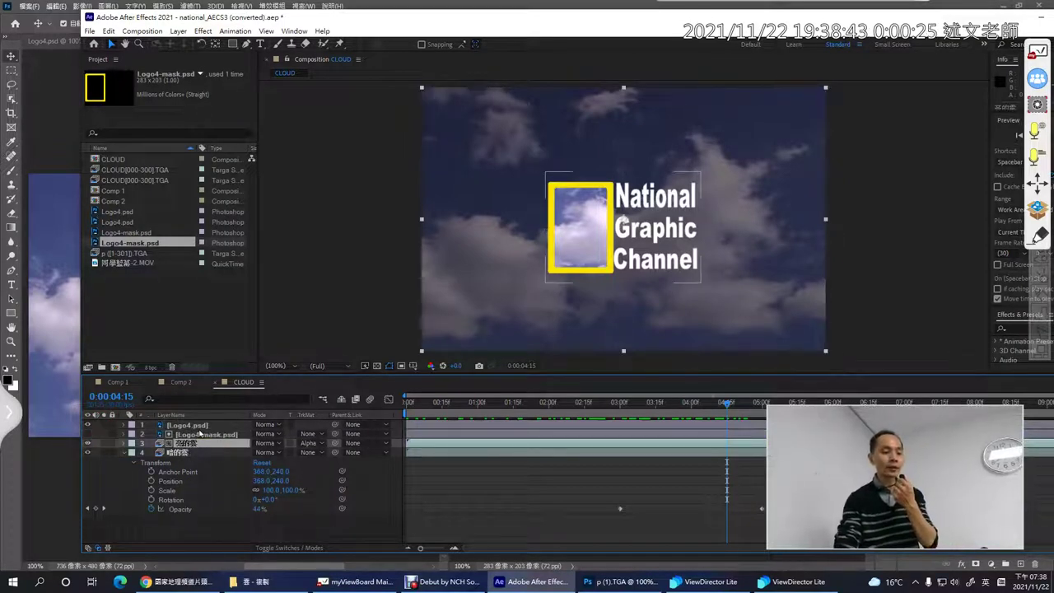
pyautogui.click(198, 425)
pyautogui.click(202, 434)
pyautogui.click(87, 434)
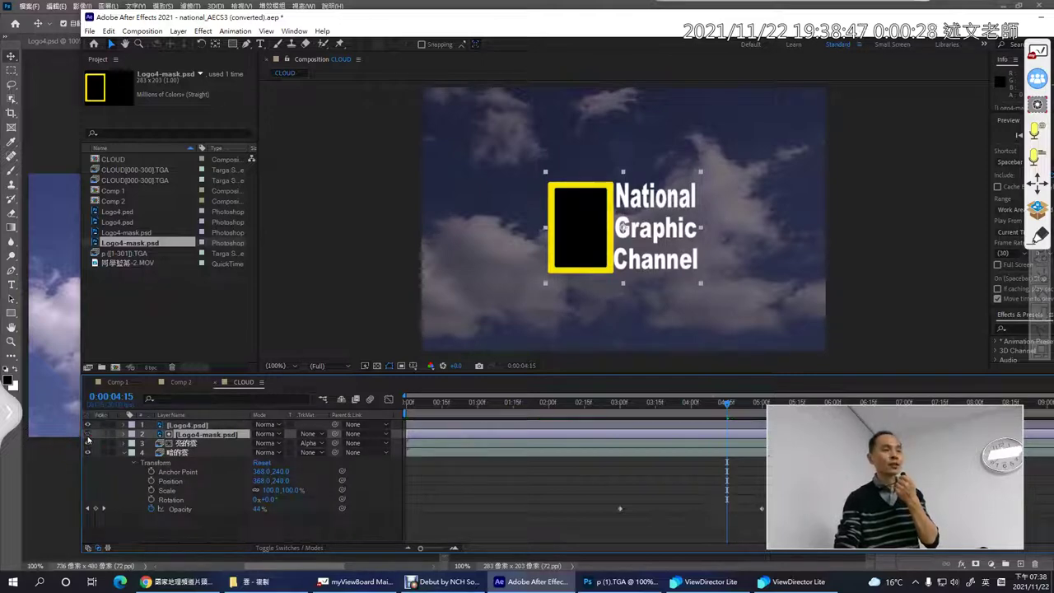
pyautogui.click(88, 435)
pyautogui.click(87, 434)
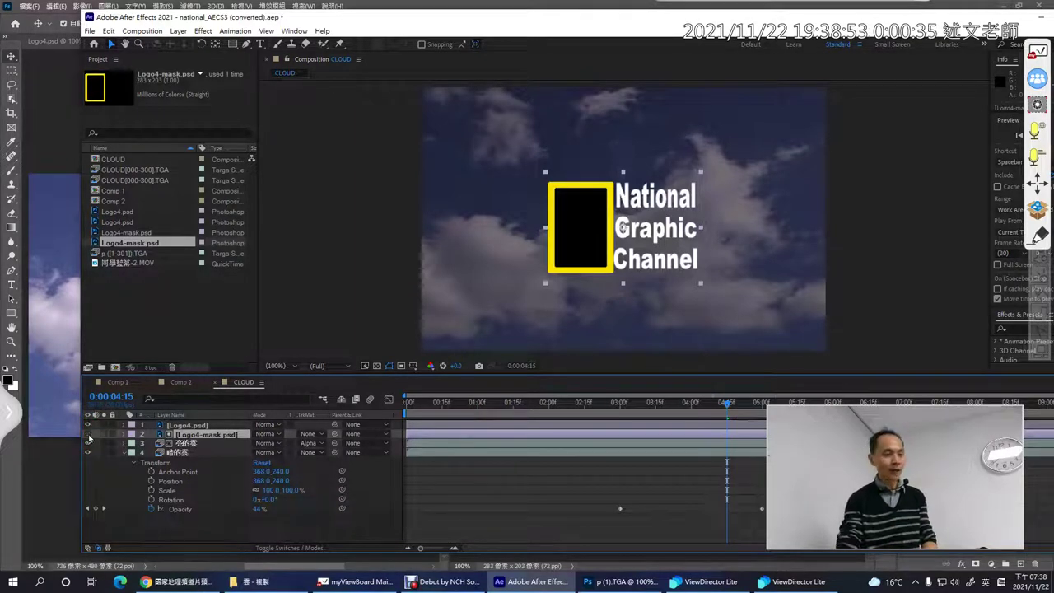
pyautogui.click(87, 434)
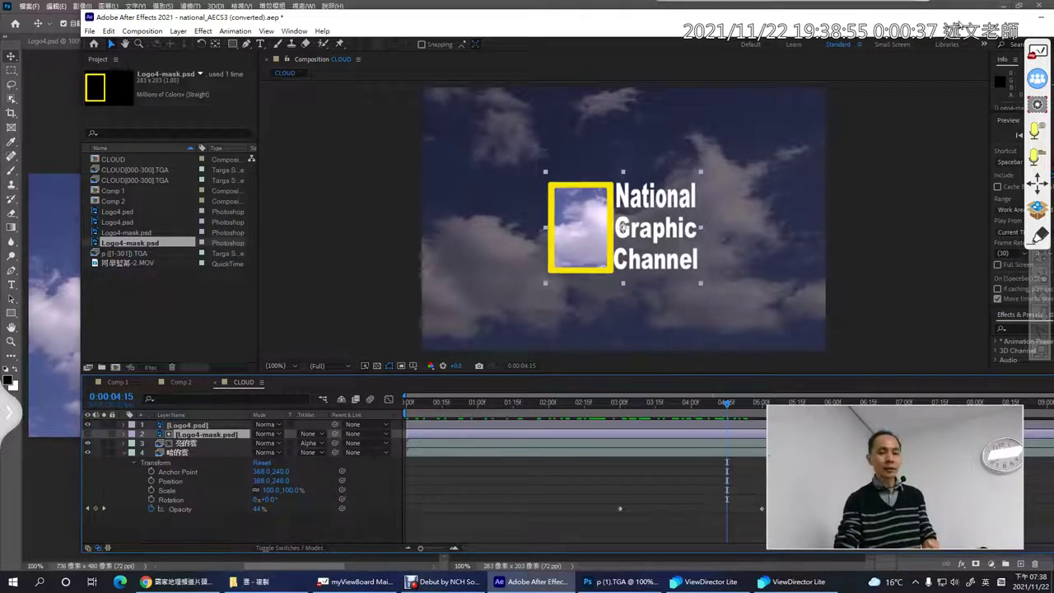
# Maximize the window, open the Comp 1 composition and scrub its timeline to about 7 seconds to review the logo's movement.
pyautogui.doubleClick(957, 23)
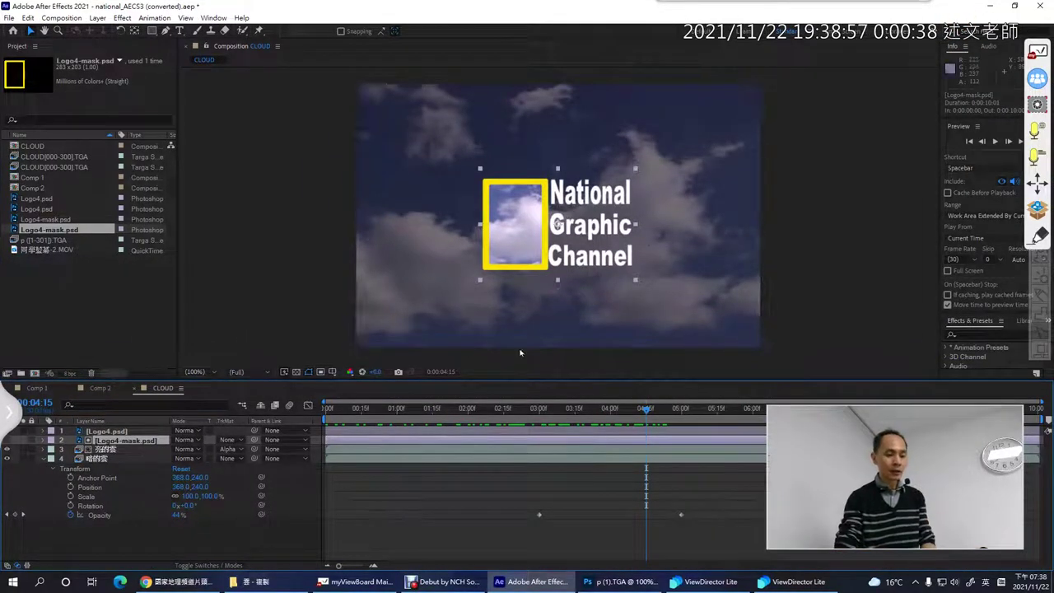
pyautogui.click(36, 388)
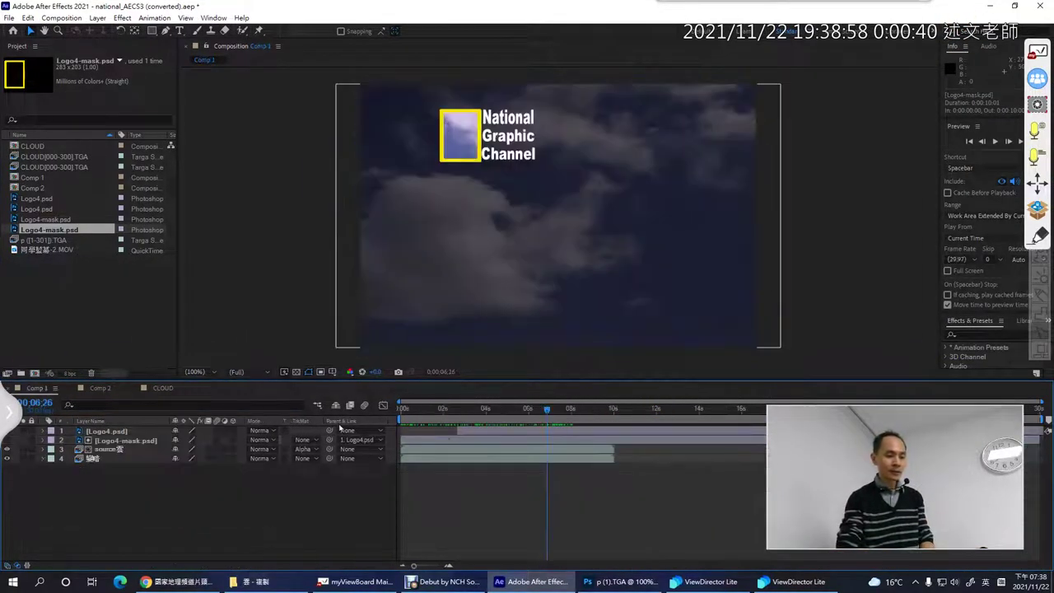
pyautogui.click(427, 409)
pyautogui.moveTo(427, 409); pyautogui.dragTo(552, 417)
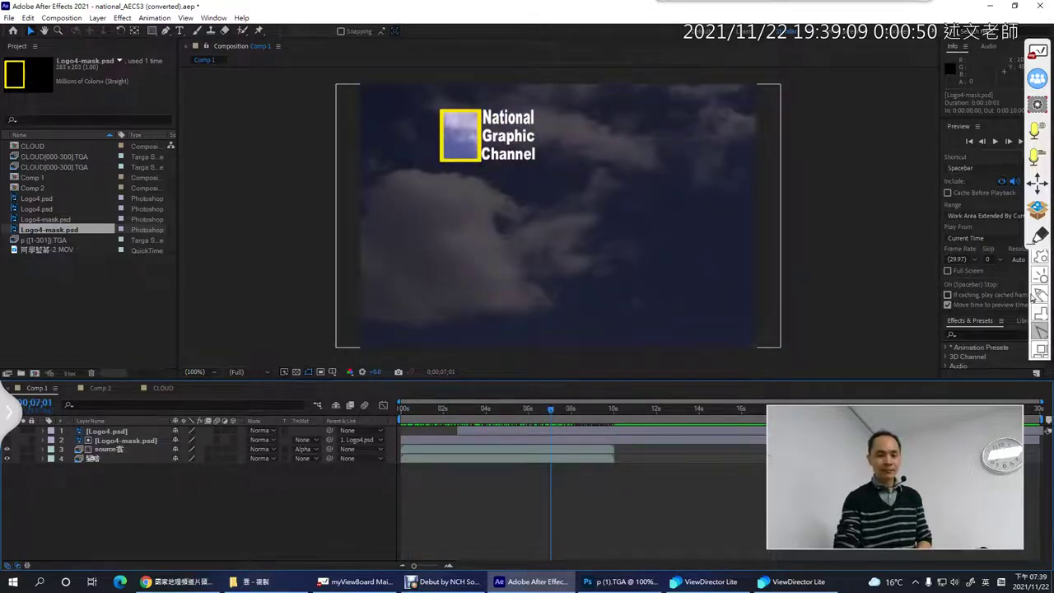
# Annotate the preview with a red diagonal arrow and a circle around the logo, and clear the annotations.
pyautogui.click(1037, 295)
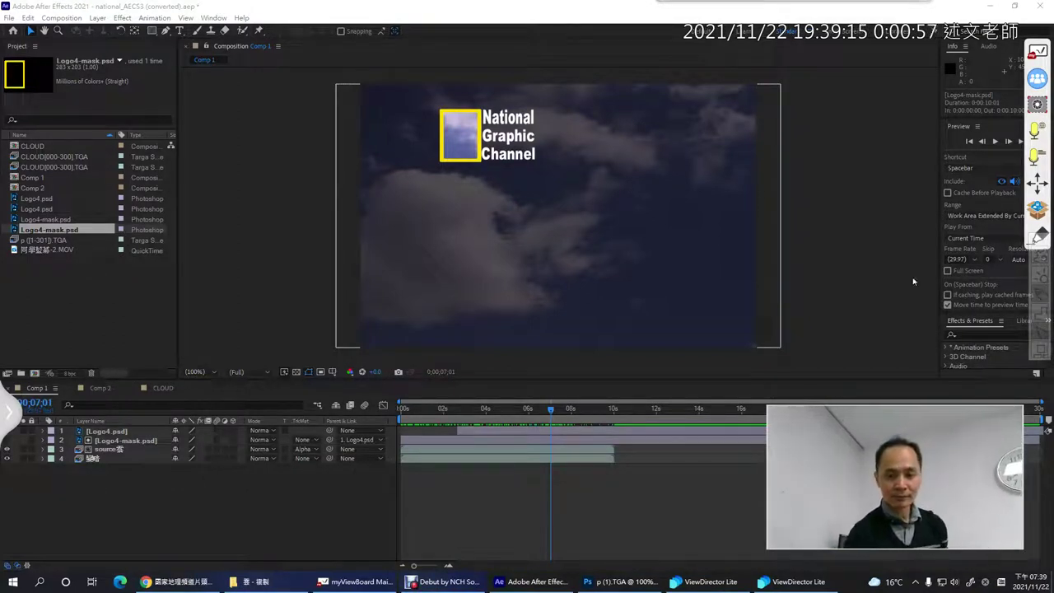
pyautogui.moveTo(728, 325); pyautogui.dragTo(608, 247)
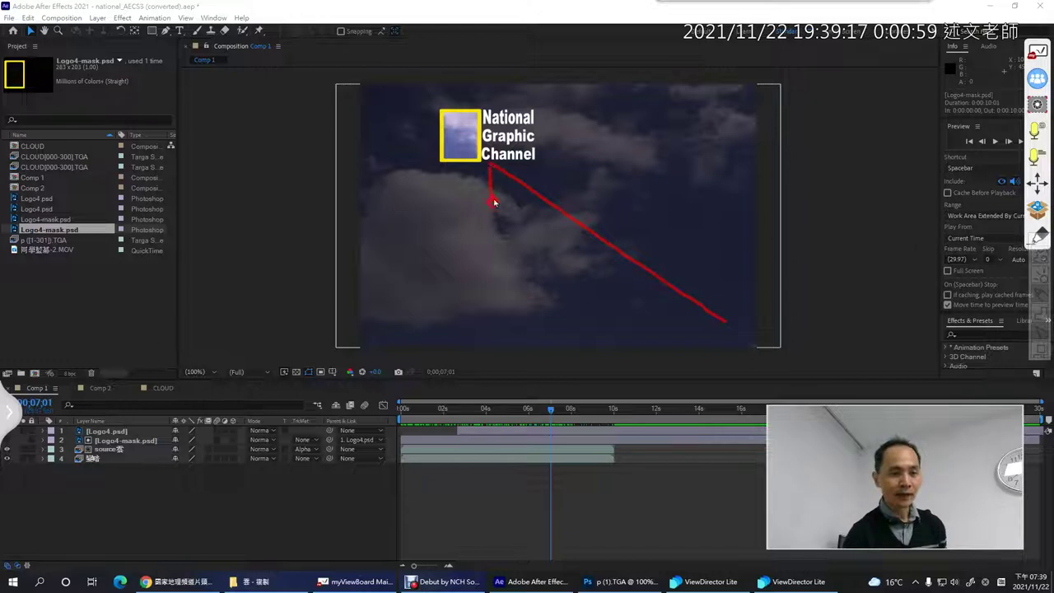
pyautogui.moveTo(491, 162); pyautogui.dragTo(559, 158)
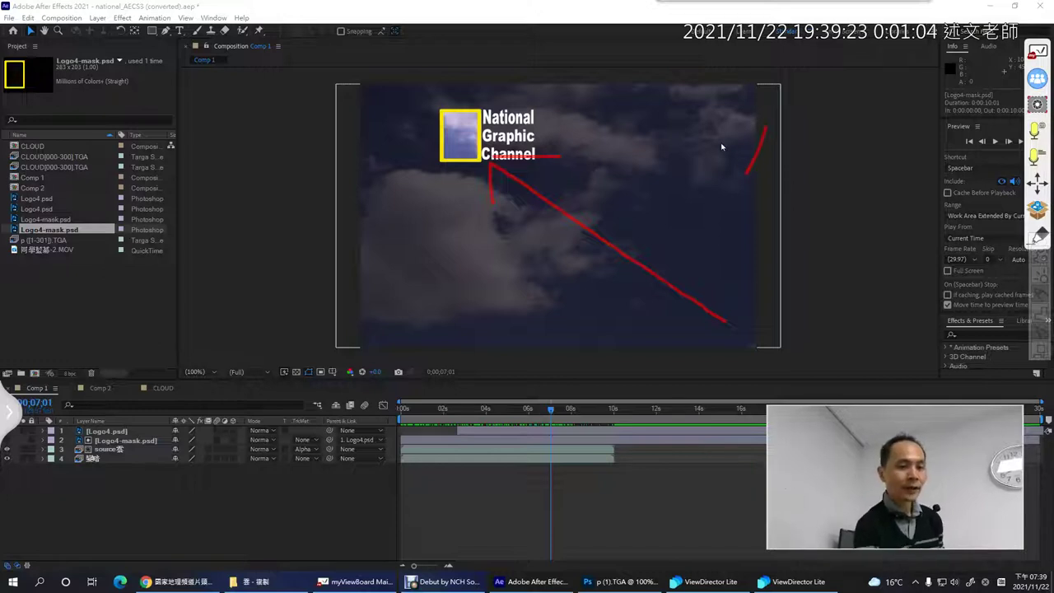
pyautogui.moveTo(413, 148)
pyautogui.mouseDown()
pyautogui.moveTo(402, 105)
pyautogui.moveTo(524, 76)
pyautogui.mouseUp()
pyautogui.moveTo(412, 162); pyautogui.dragTo(410, 148)
pyautogui.moveTo(558, 42); pyautogui.dragTo(565, 47)
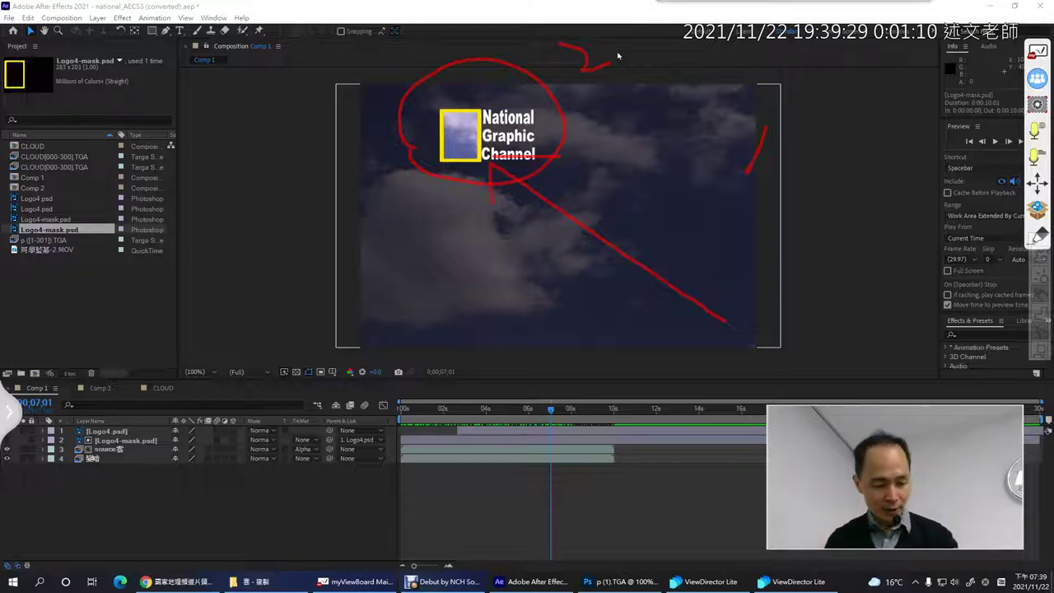
pyautogui.press('Escape')
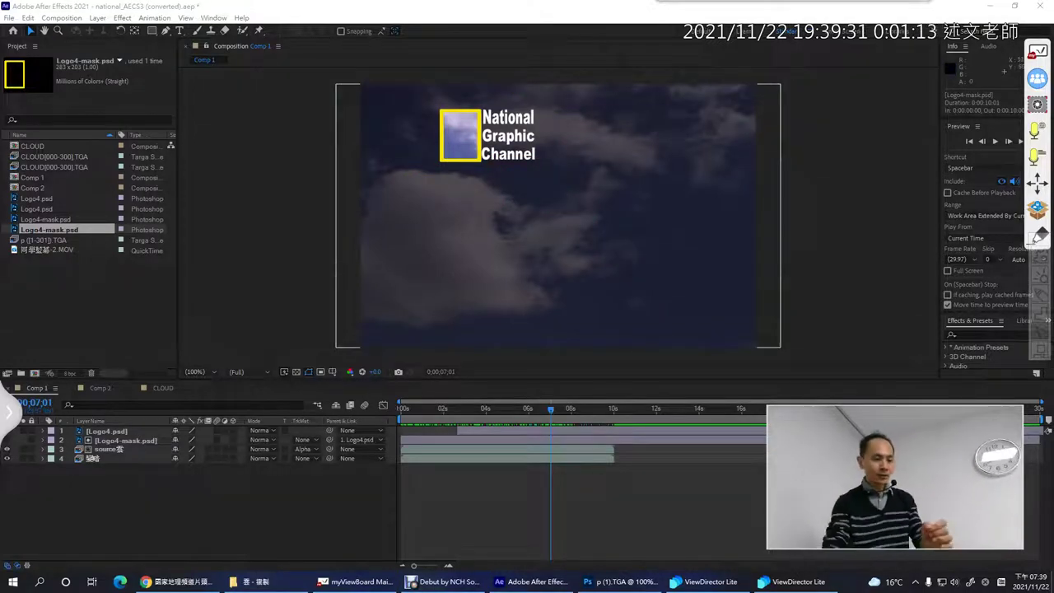
# In the CLOUD composition, try to move only the Logo4.psd layer to about 684, 421, and undo the move.
pyautogui.click(162, 388)
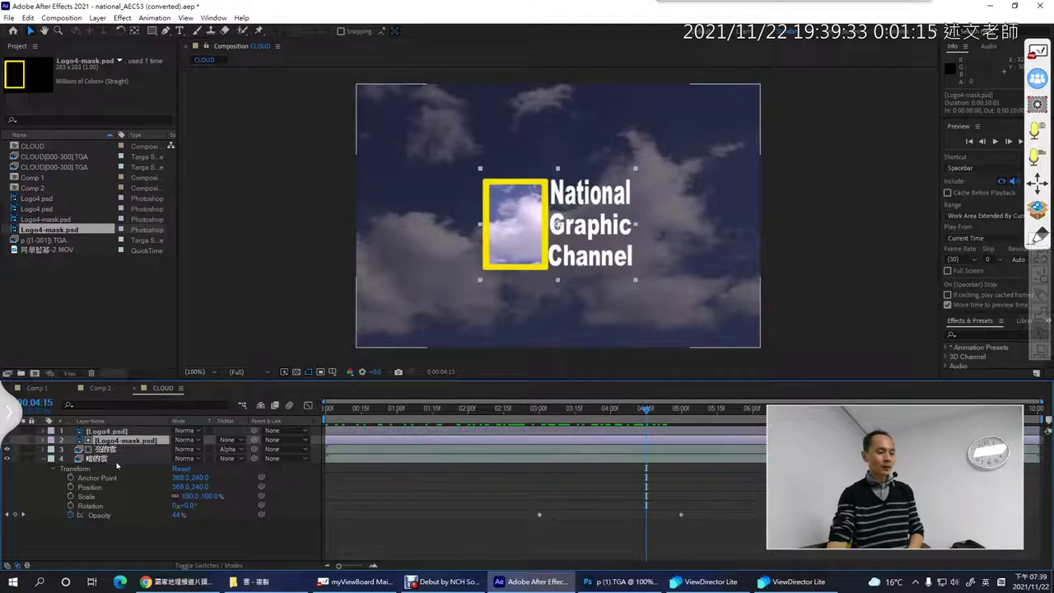
pyautogui.click(113, 431)
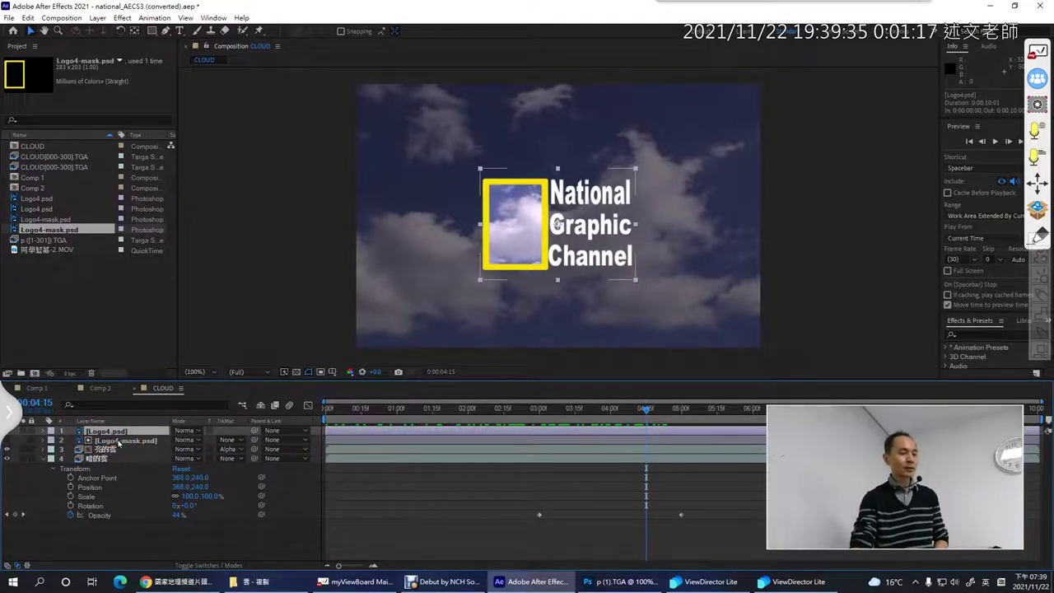
pyautogui.click(118, 441)
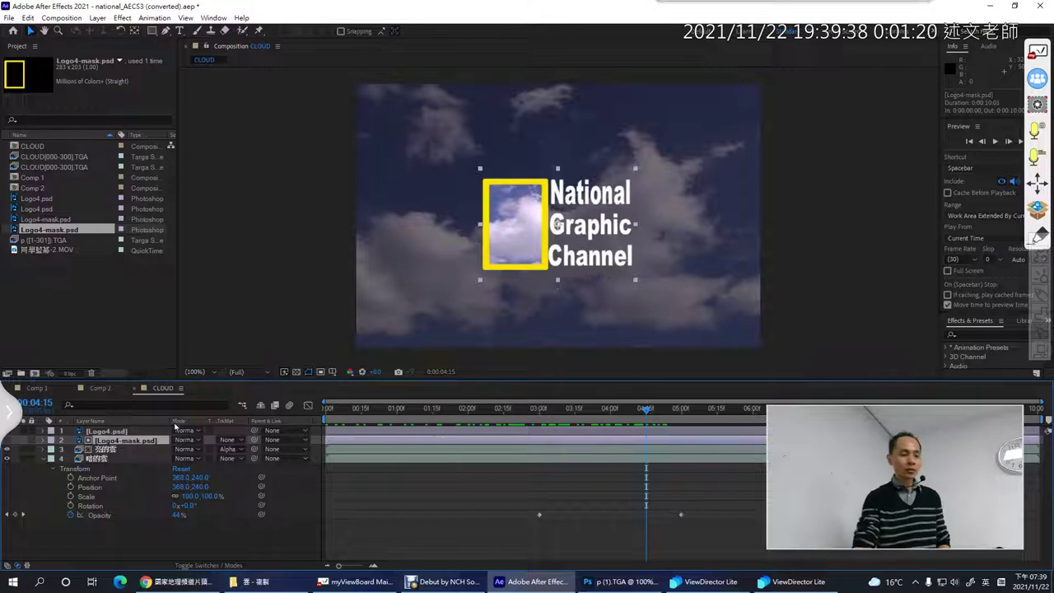
pyautogui.click(130, 431)
pyautogui.moveTo(569, 199); pyautogui.dragTo(731, 315)
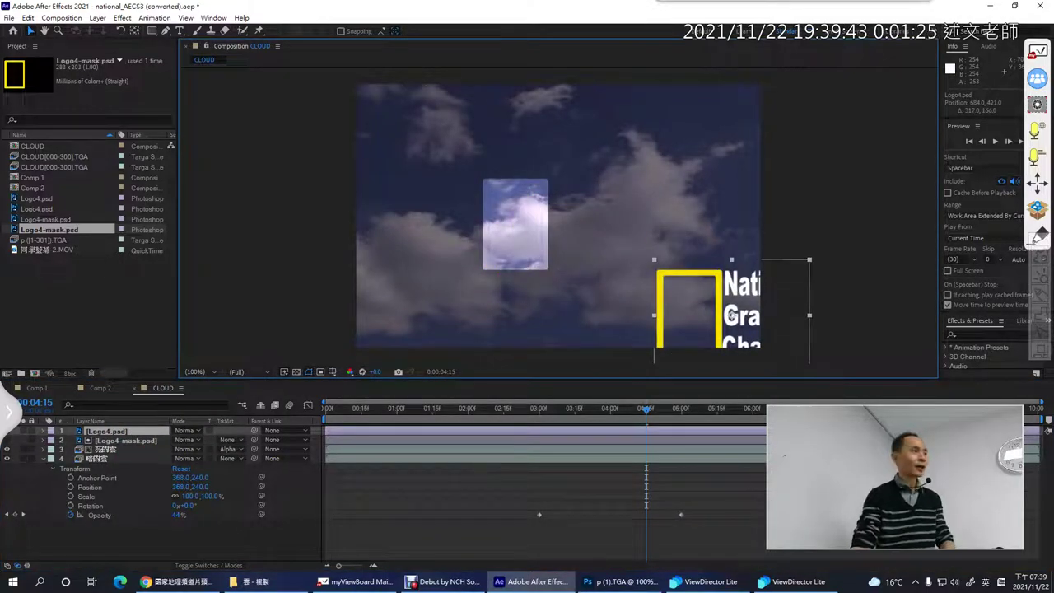
pyautogui.press('Return')
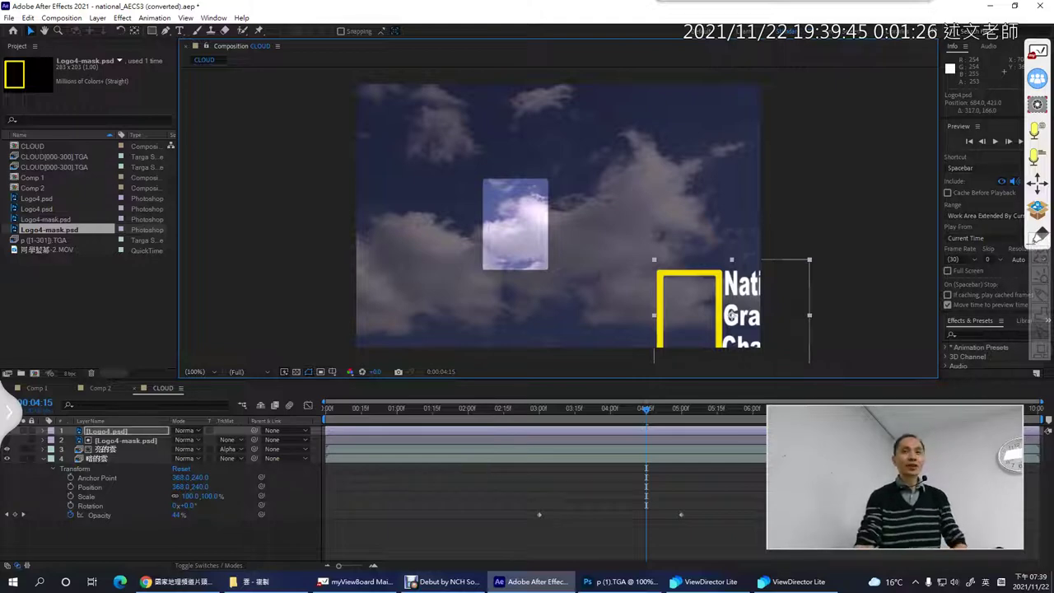
pyautogui.hotkey('ctrl', 'z')
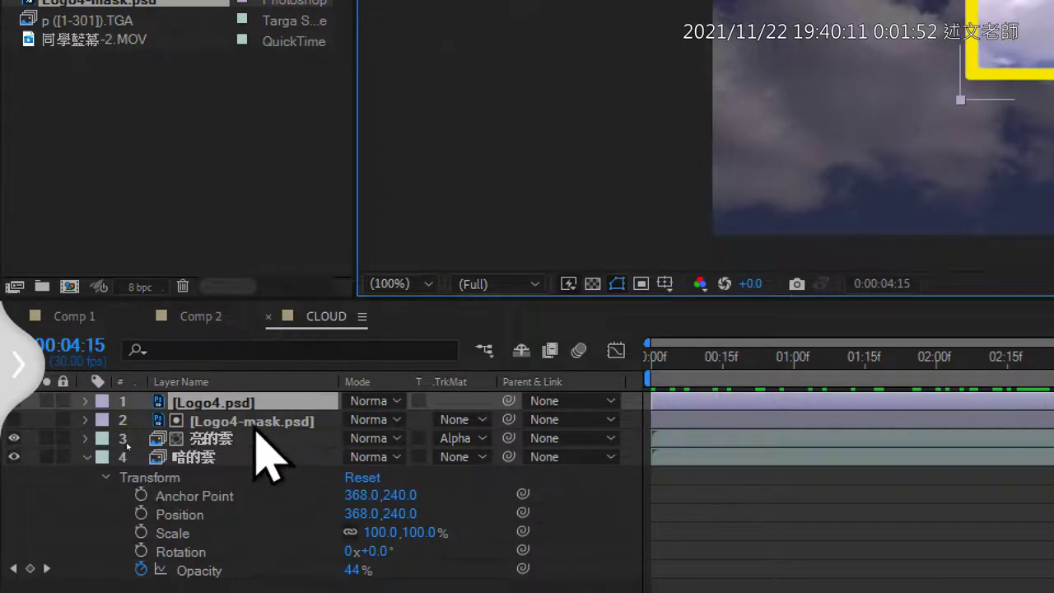
# Parent the Logo4-mask.psd layer to the Logo4.psd layer.
pyautogui.click(262, 420)
pyautogui.click(271, 402)
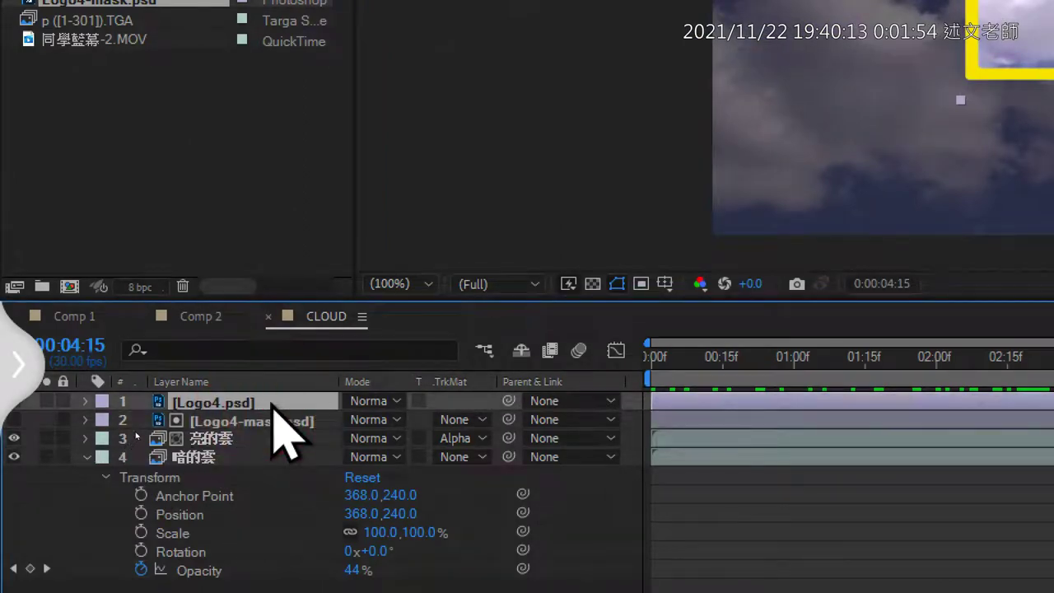
pyautogui.click(286, 423)
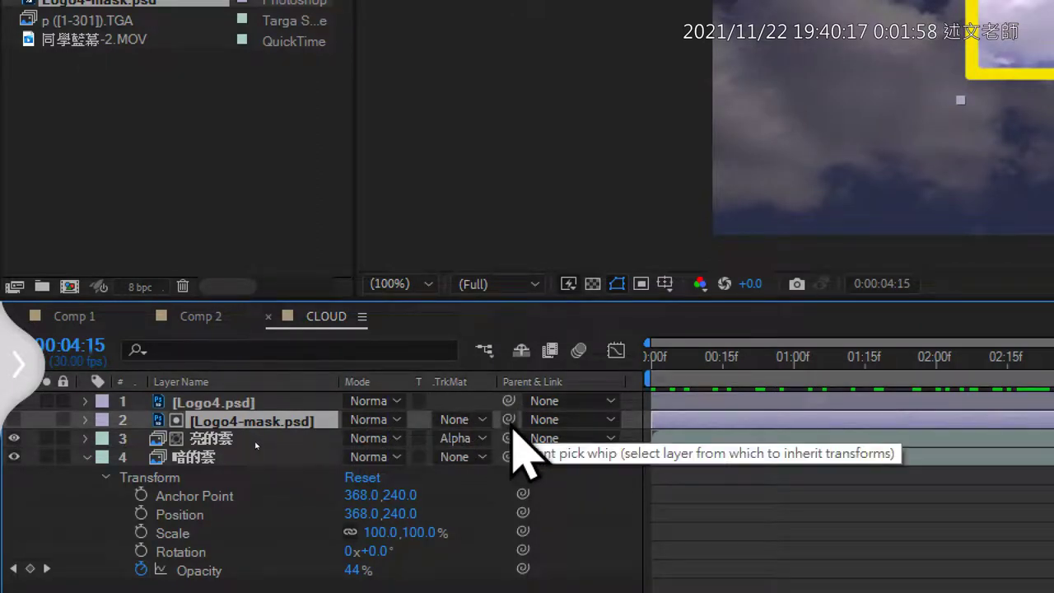
pyautogui.moveTo(513, 427); pyautogui.dragTo(200, 409)
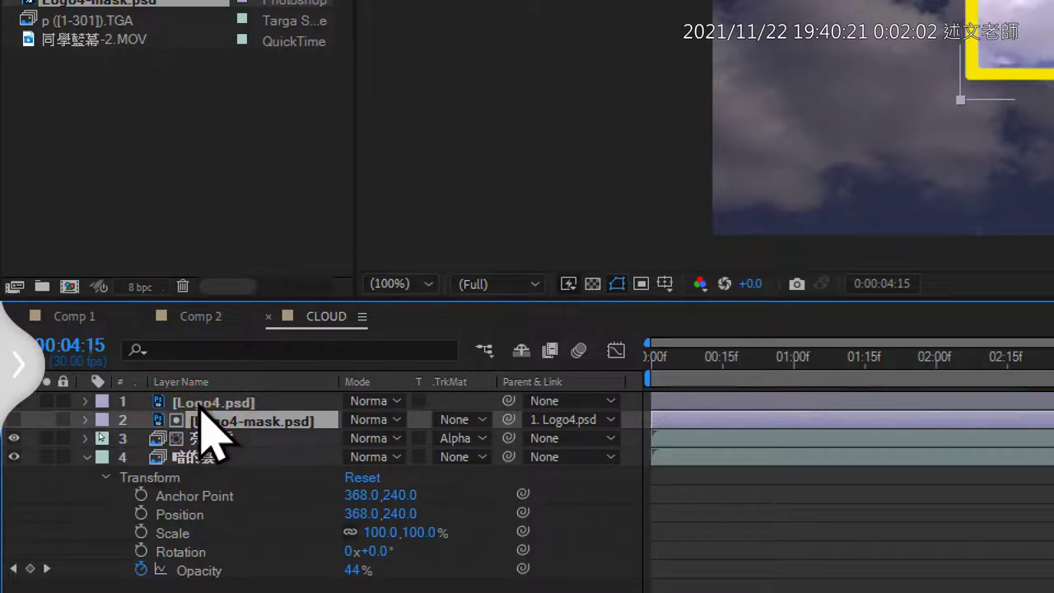
# Expand the Logo4.psd layer's transform properties and move the logo to about 556, 372 in the frame's lower-right area.
pyautogui.click(200, 404)
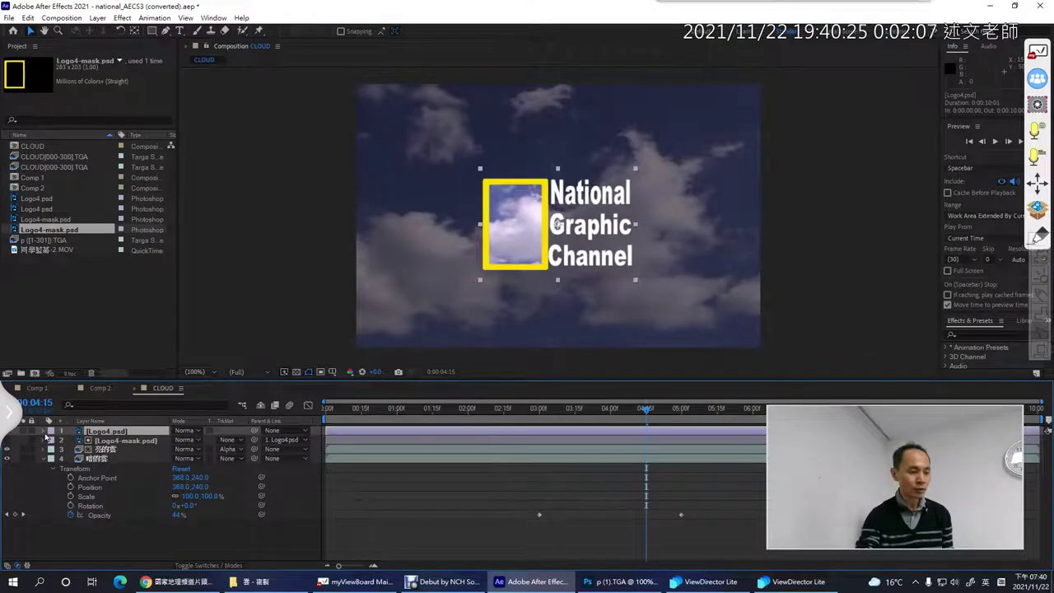
pyautogui.click(42, 431)
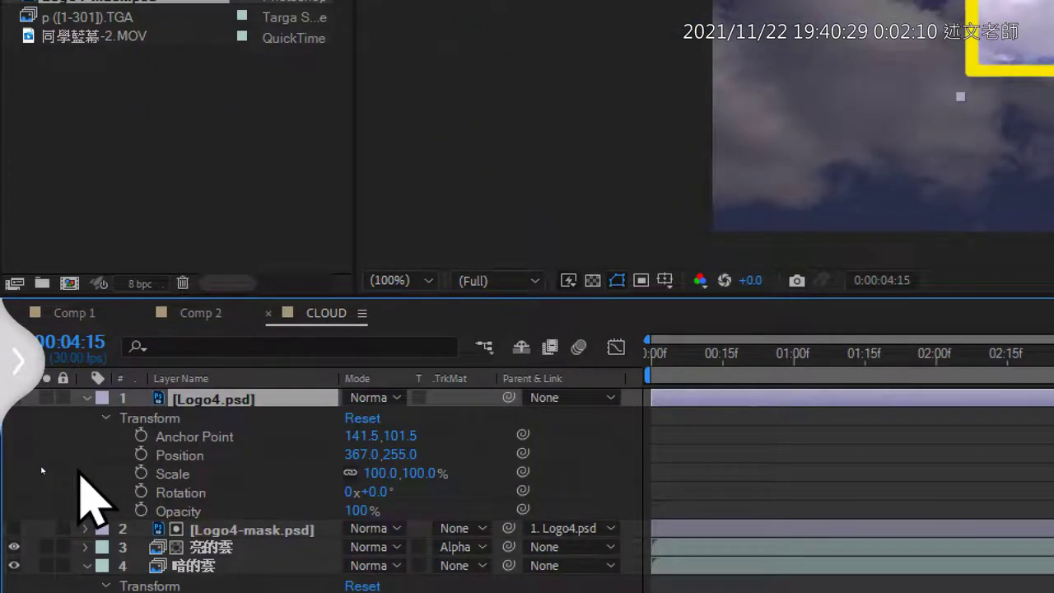
pyautogui.click(194, 510)
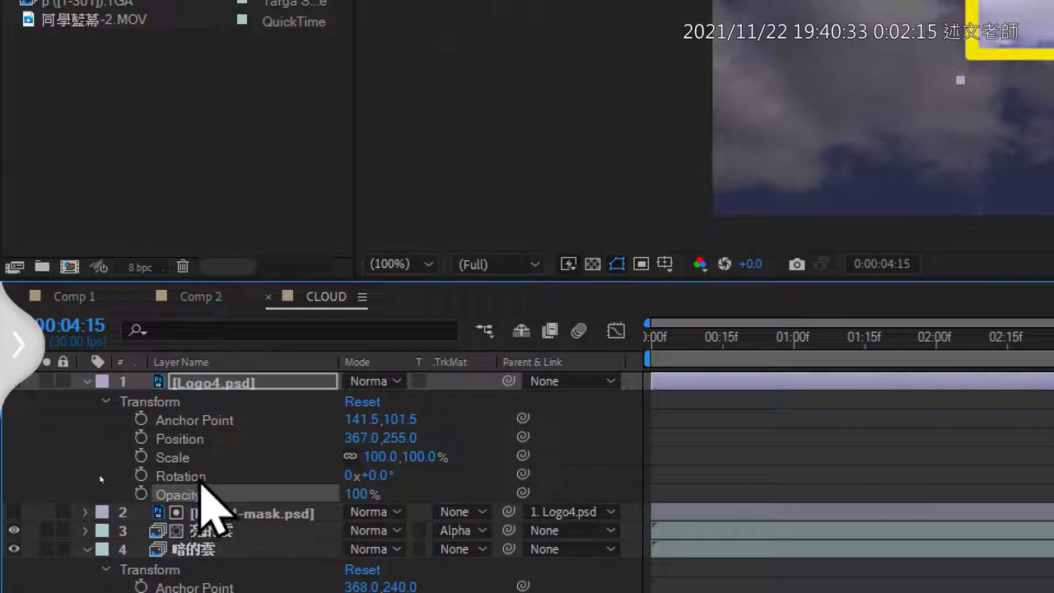
pyautogui.click(200, 439)
pyautogui.click(198, 457)
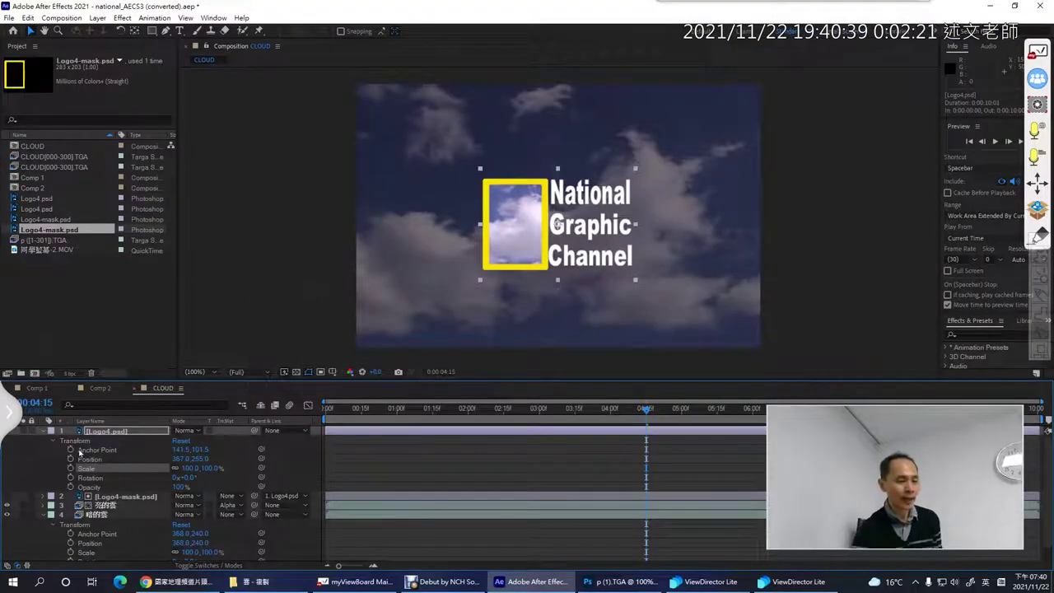
pyautogui.click(97, 460)
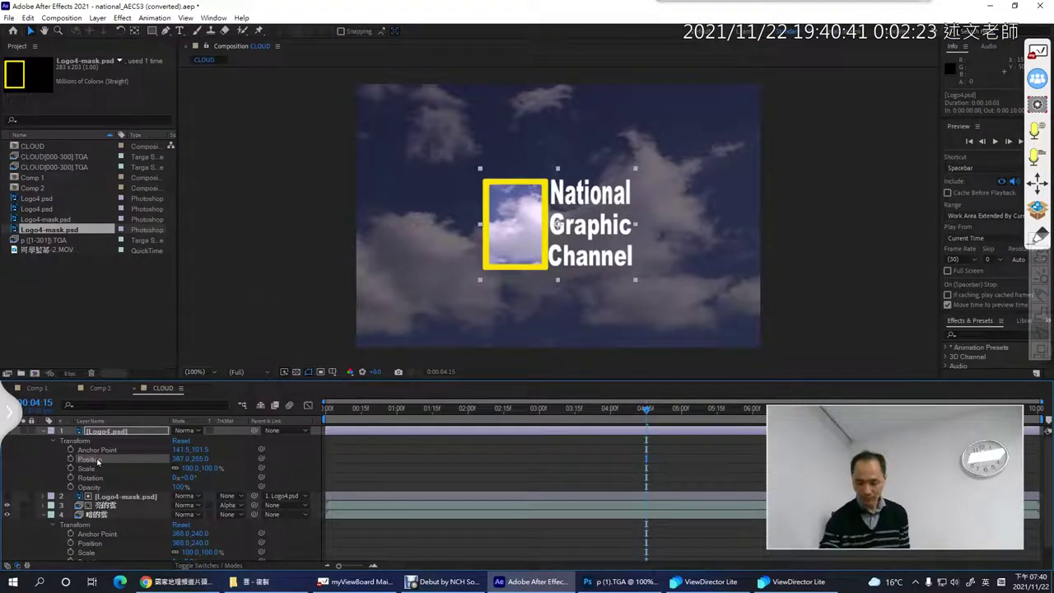
pyautogui.moveTo(518, 223); pyautogui.dragTo(659, 288)
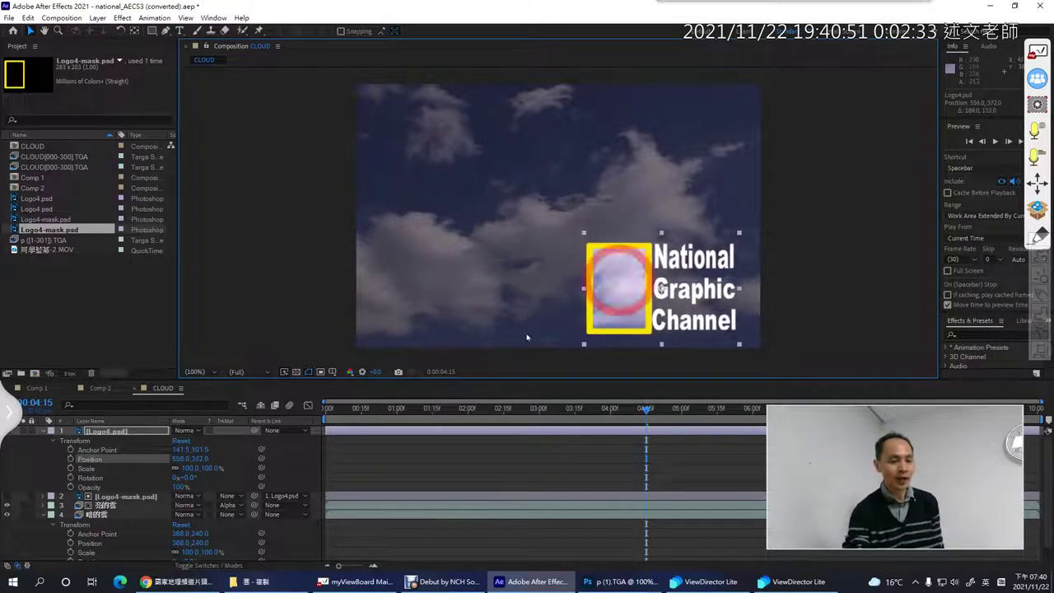
# Play the composition from the start to 0:00:03:21 and enable Position and Scale keyframes for the Logo4.psd layer there.
pyautogui.click(330, 409)
pyautogui.press('space')
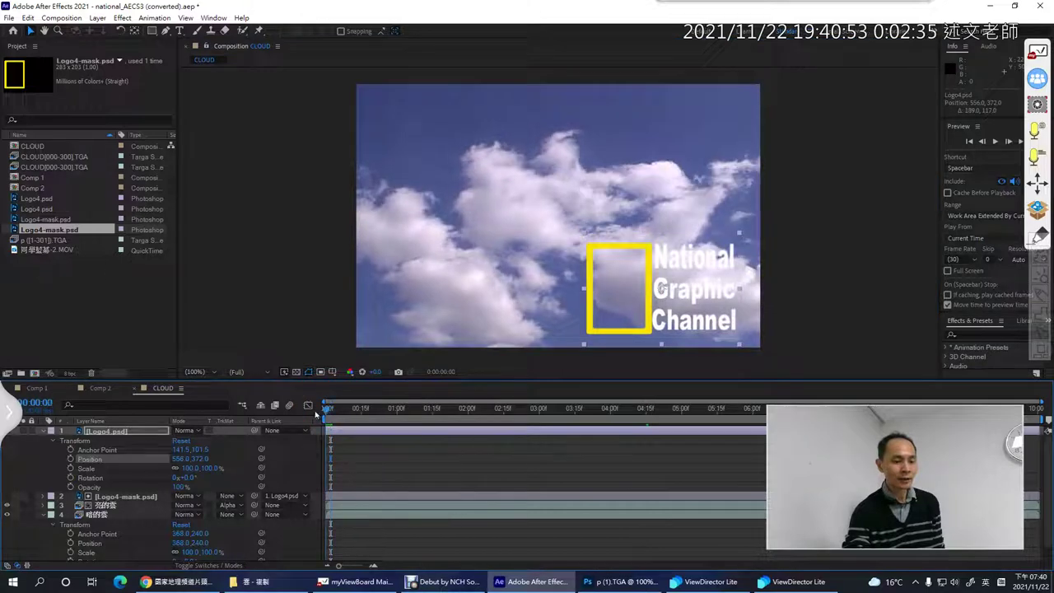
pyautogui.click(70, 459)
pyautogui.click(71, 468)
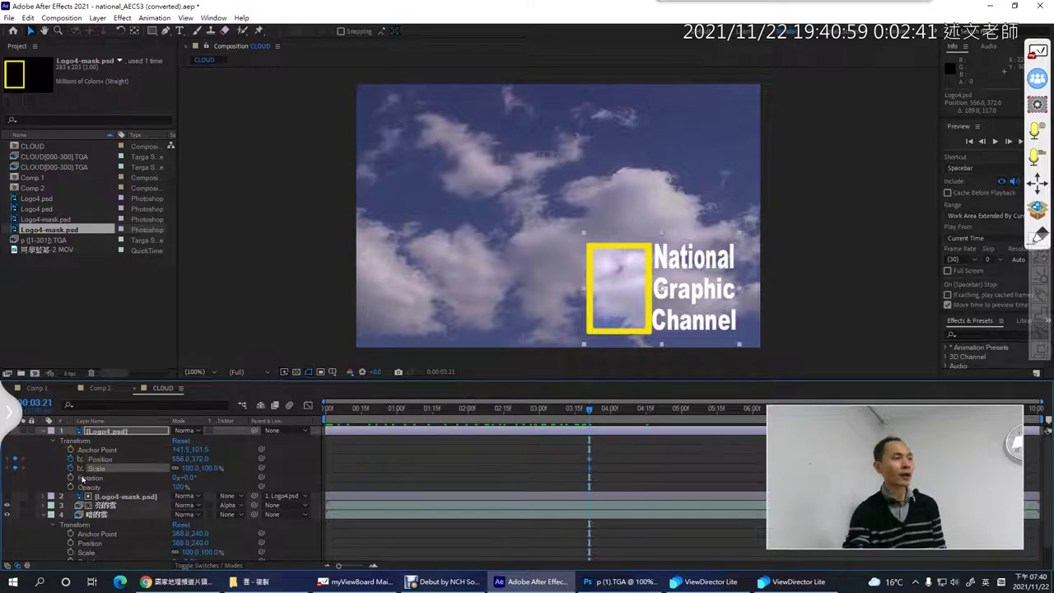
# At 0:00:04:29, keyframe the Logo4.psd layer at position about 208, 124 with its scale reduced to about 58%.
pyautogui.moveTo(594, 412); pyautogui.dragTo(680, 425)
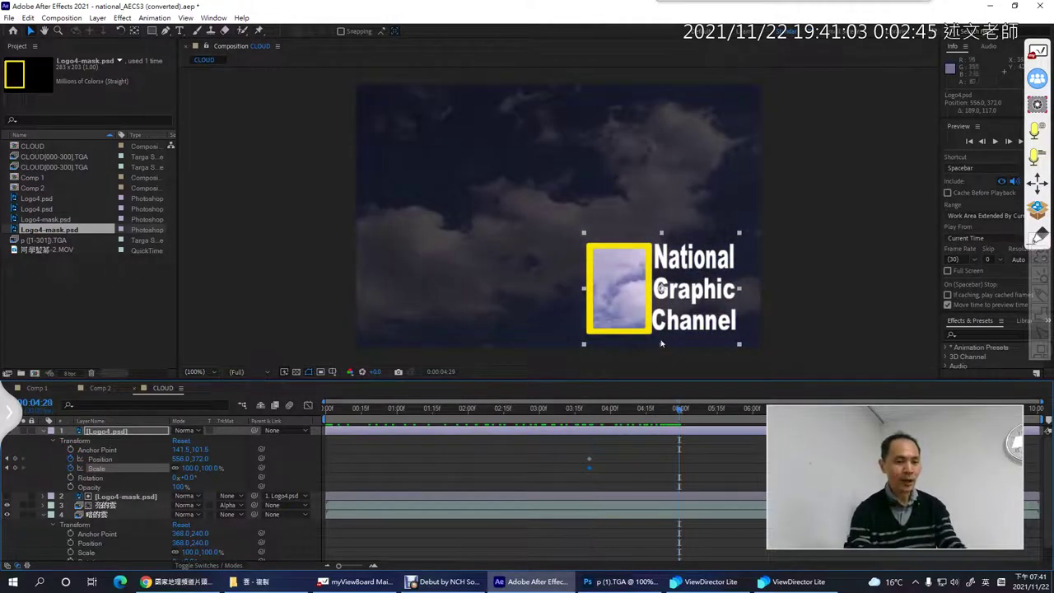
pyautogui.moveTo(661, 288); pyautogui.dragTo(470, 152)
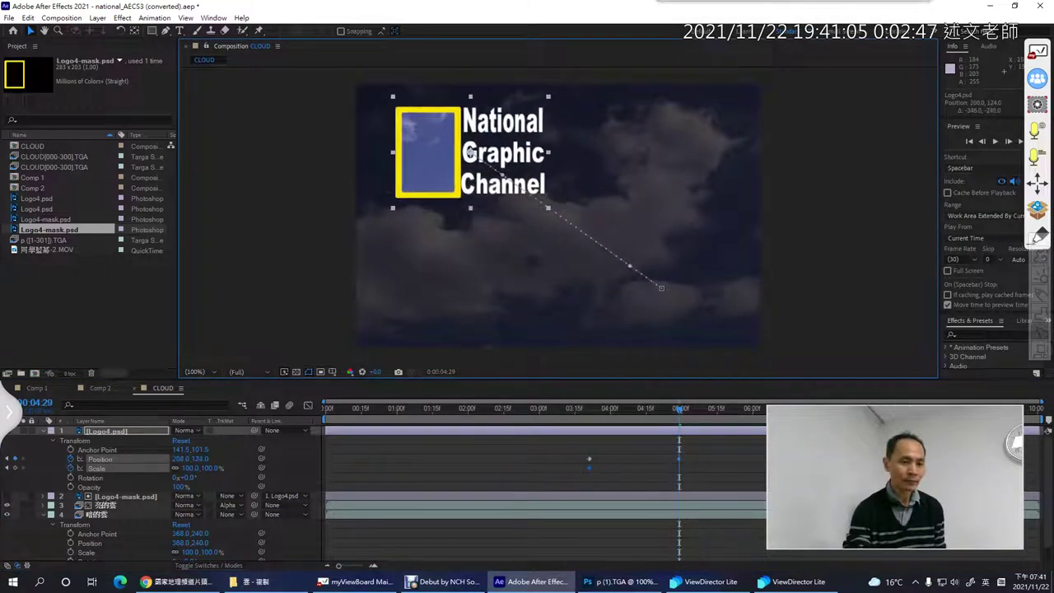
pyautogui.moveTo(194, 467); pyautogui.dragTo(182, 467)
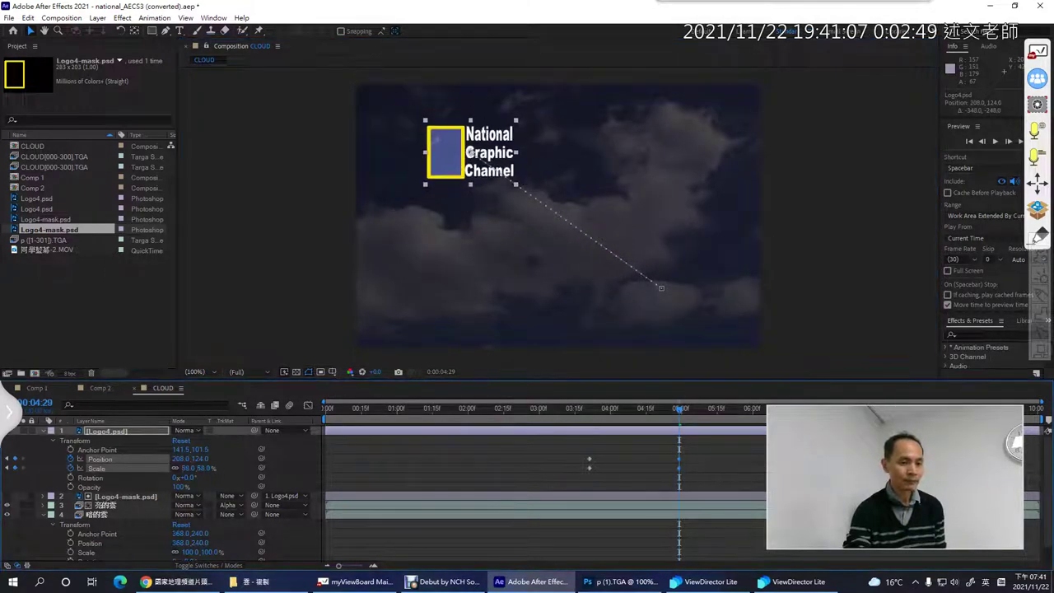
pyautogui.click(165, 469)
# Scrub the CLOUD composition from the start to about 0:00:06:02 to review the logo's position and scale animation.
pyautogui.click(330, 409)
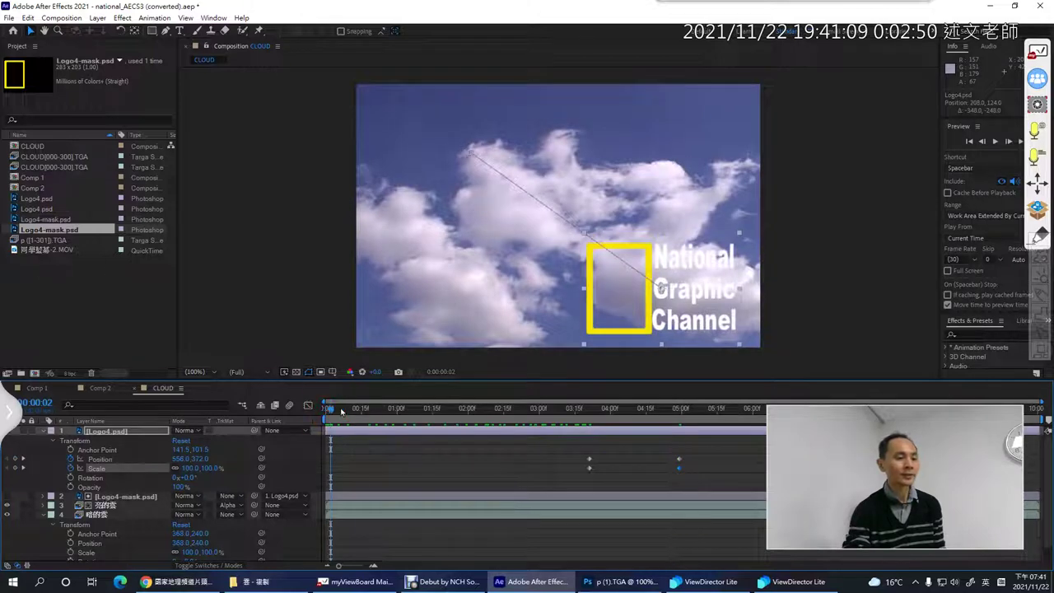
pyautogui.moveTo(340, 411); pyautogui.dragTo(754, 428)
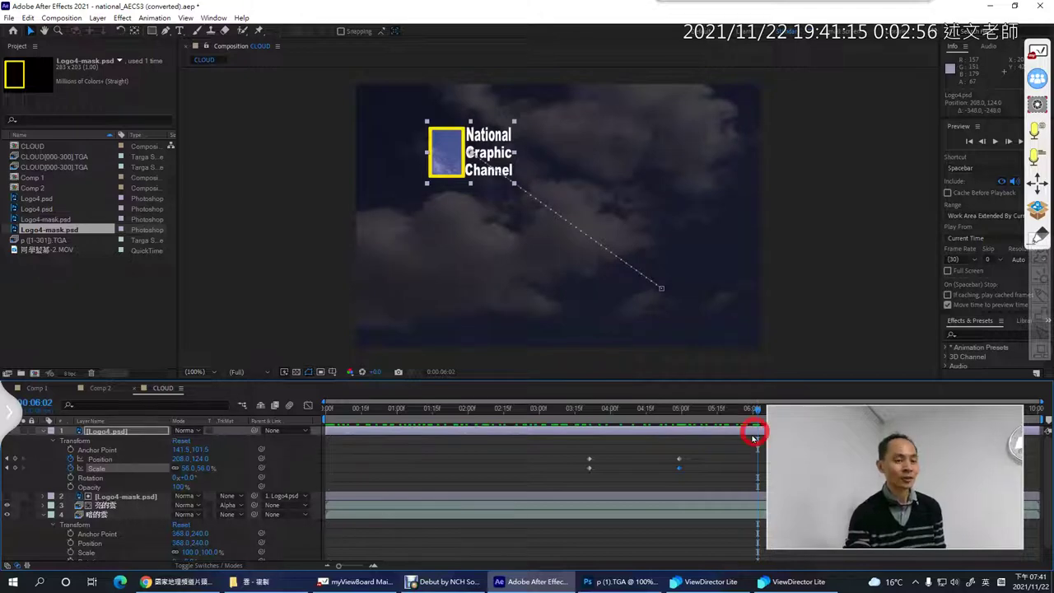
# Switch to the Google Docs lesson notes in Chrome and review the sections on Parent, video output, Sequence import, playback speed and Layer Mask.
pyautogui.click(181, 581)
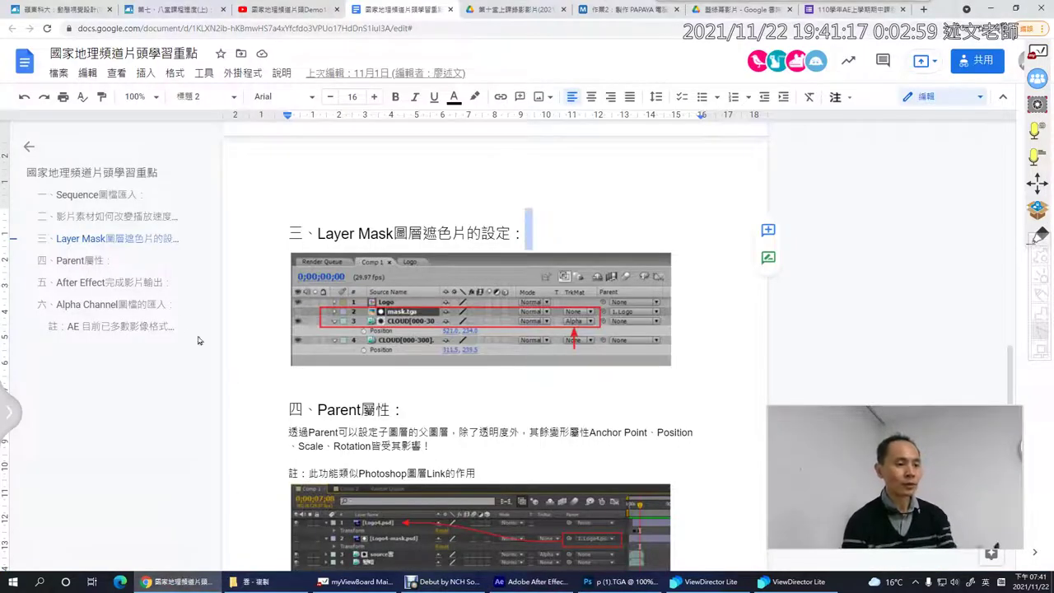
pyautogui.click(83, 261)
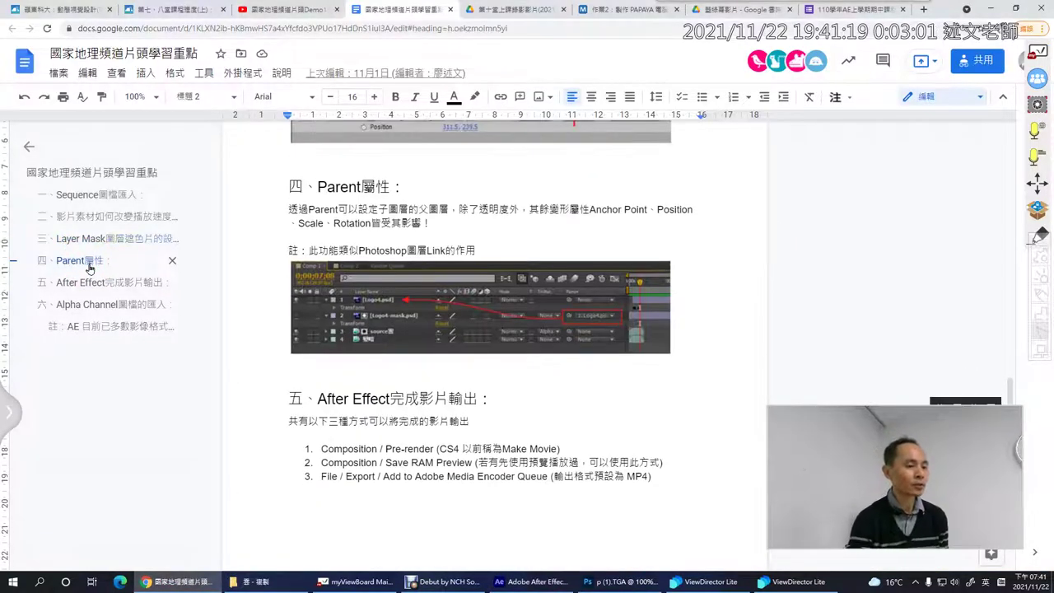
pyautogui.click(427, 401)
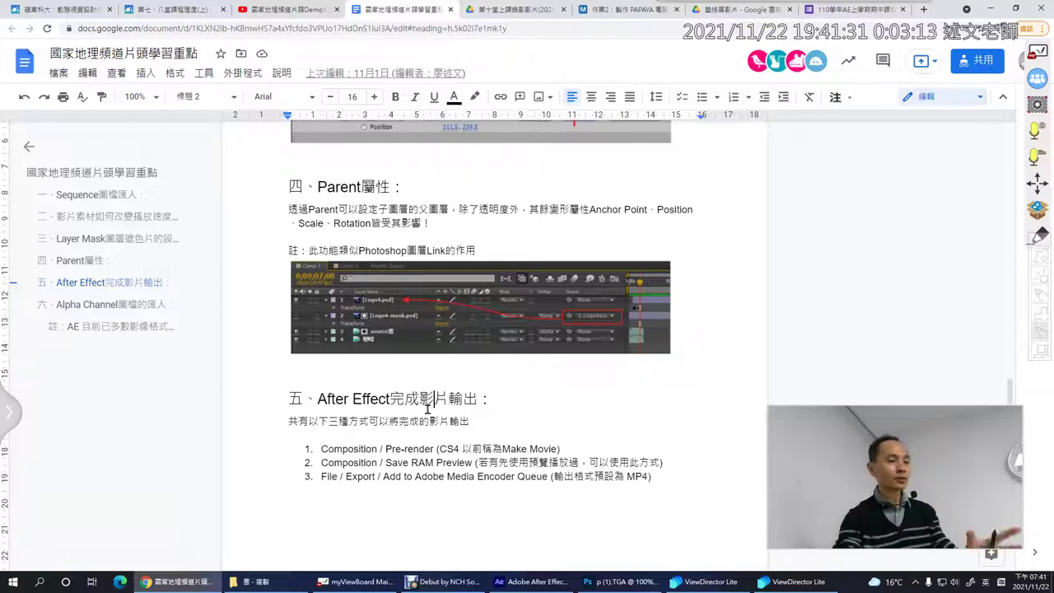
pyautogui.click(103, 199)
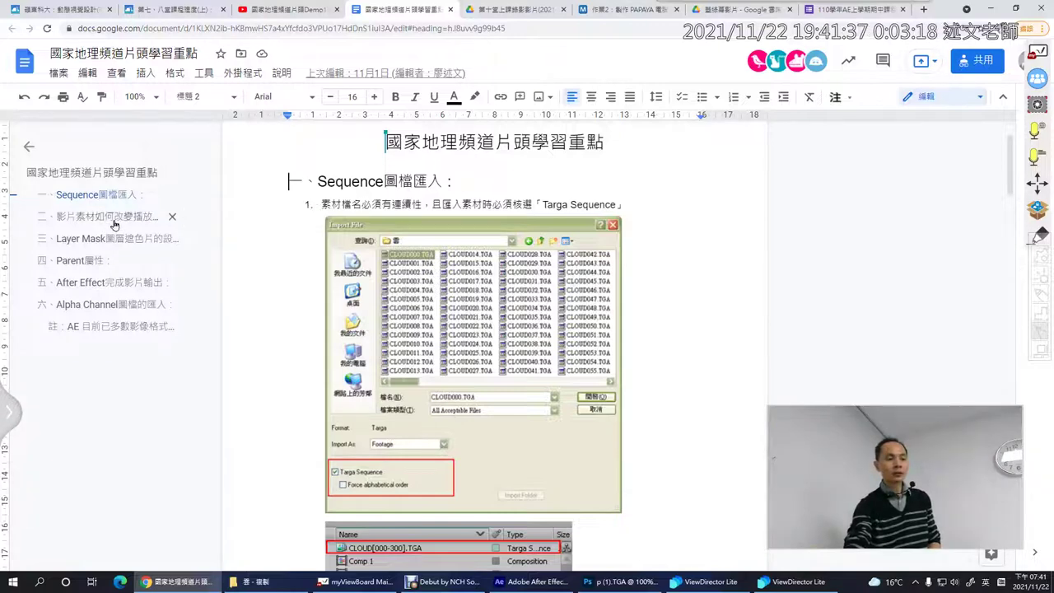
pyautogui.click(113, 222)
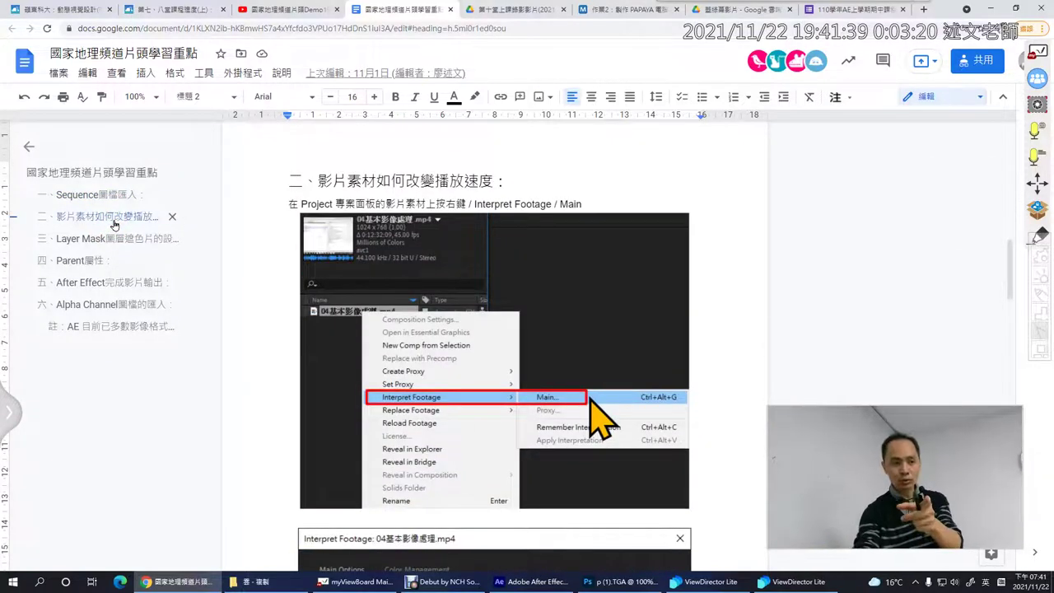
pyautogui.click(118, 240)
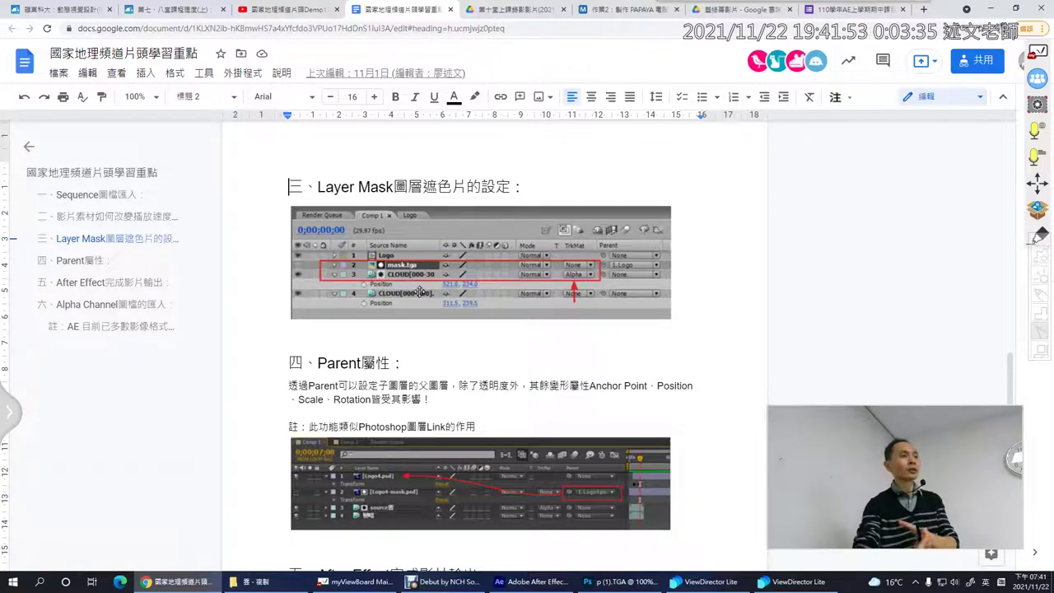
pyautogui.click(82, 261)
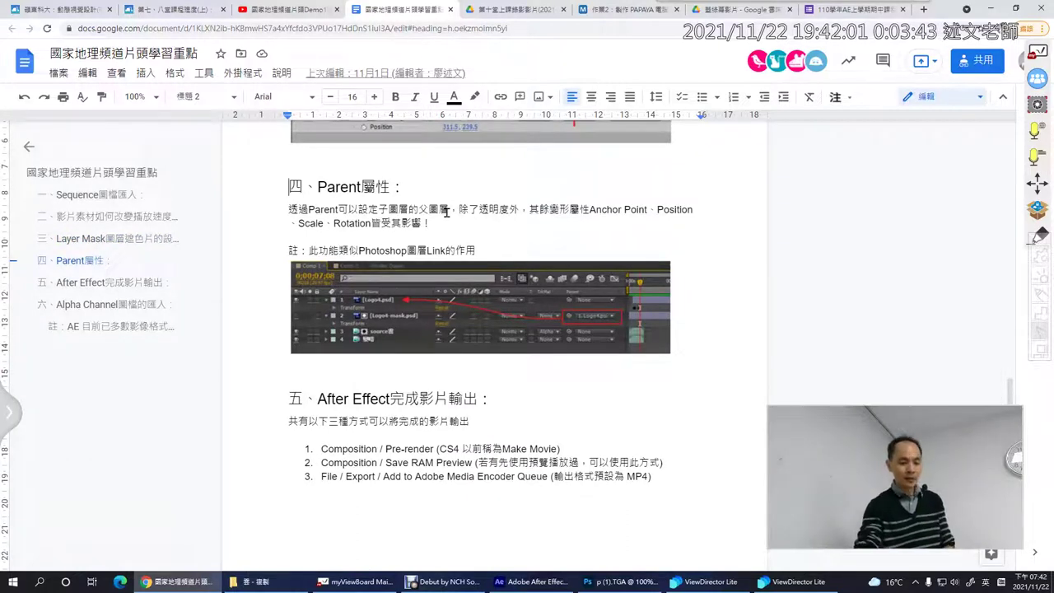
pyautogui.click(445, 581)
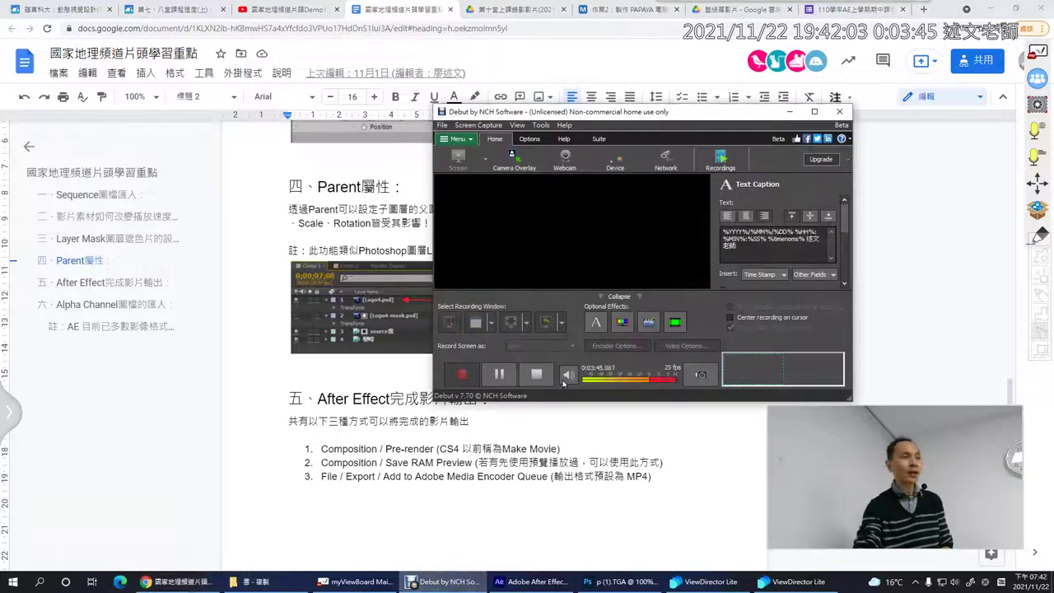